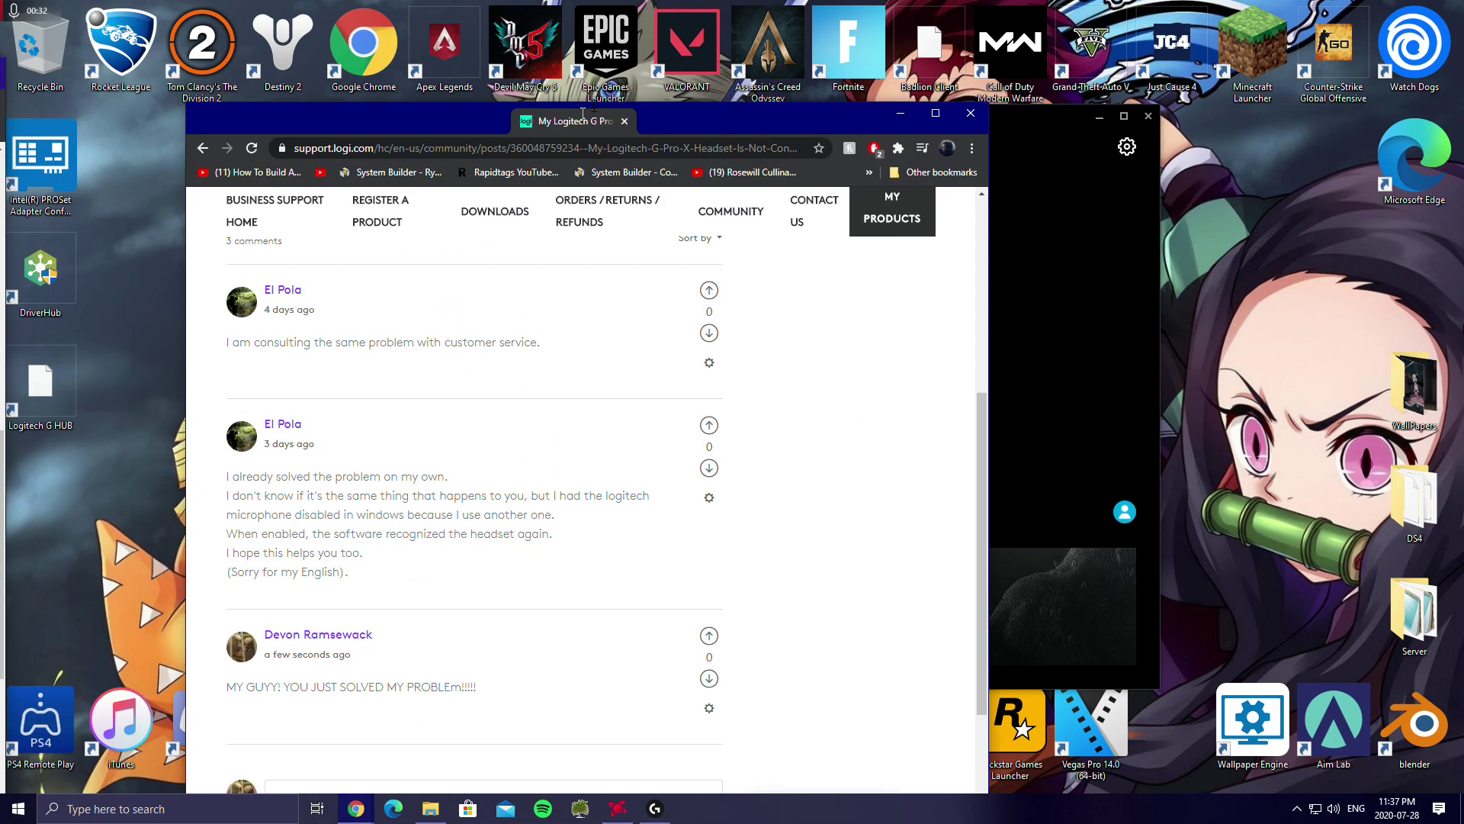
scroll(633, 405, up, 1)
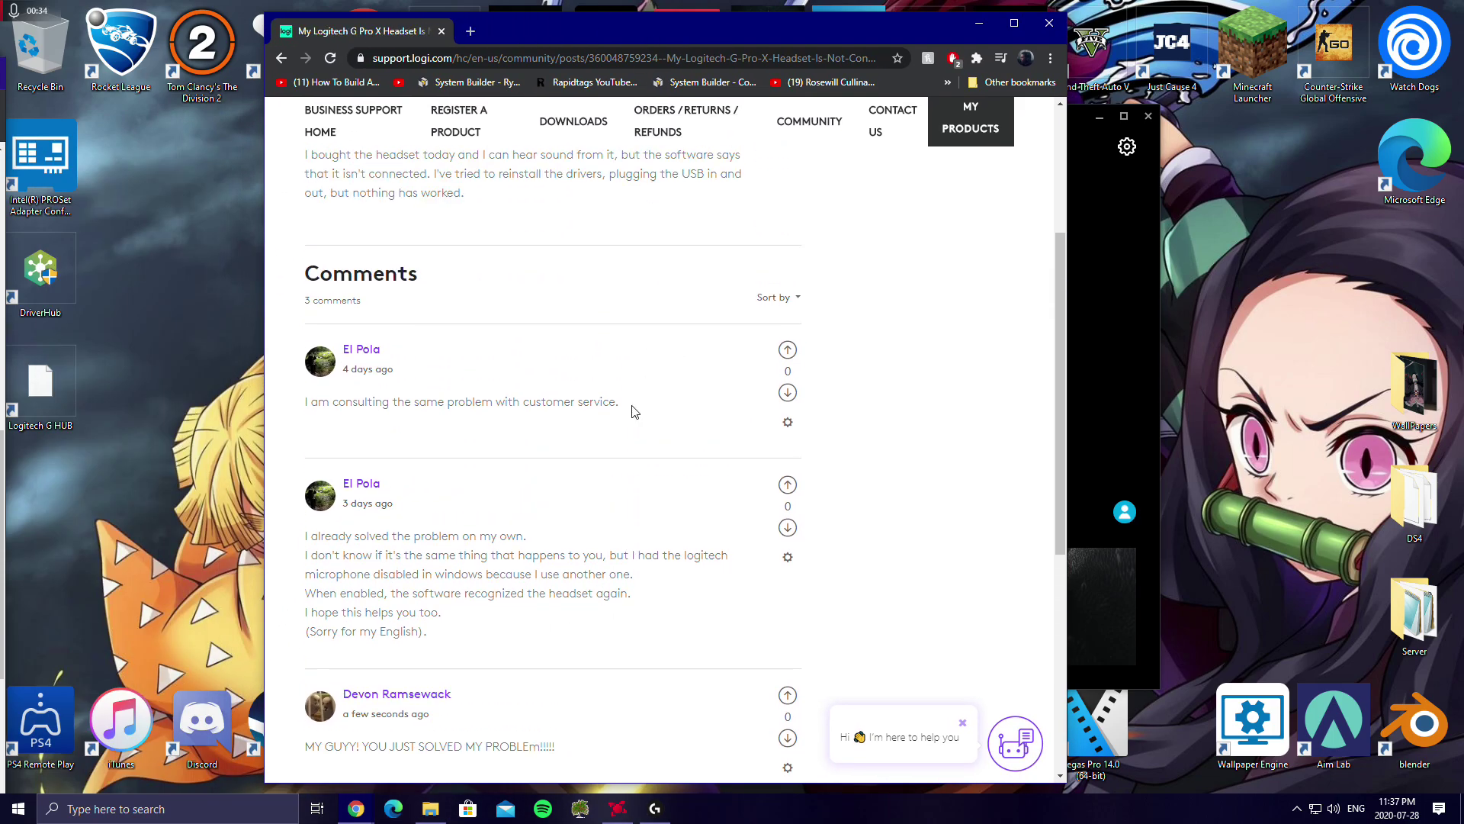
scroll(634, 412, down, 1)
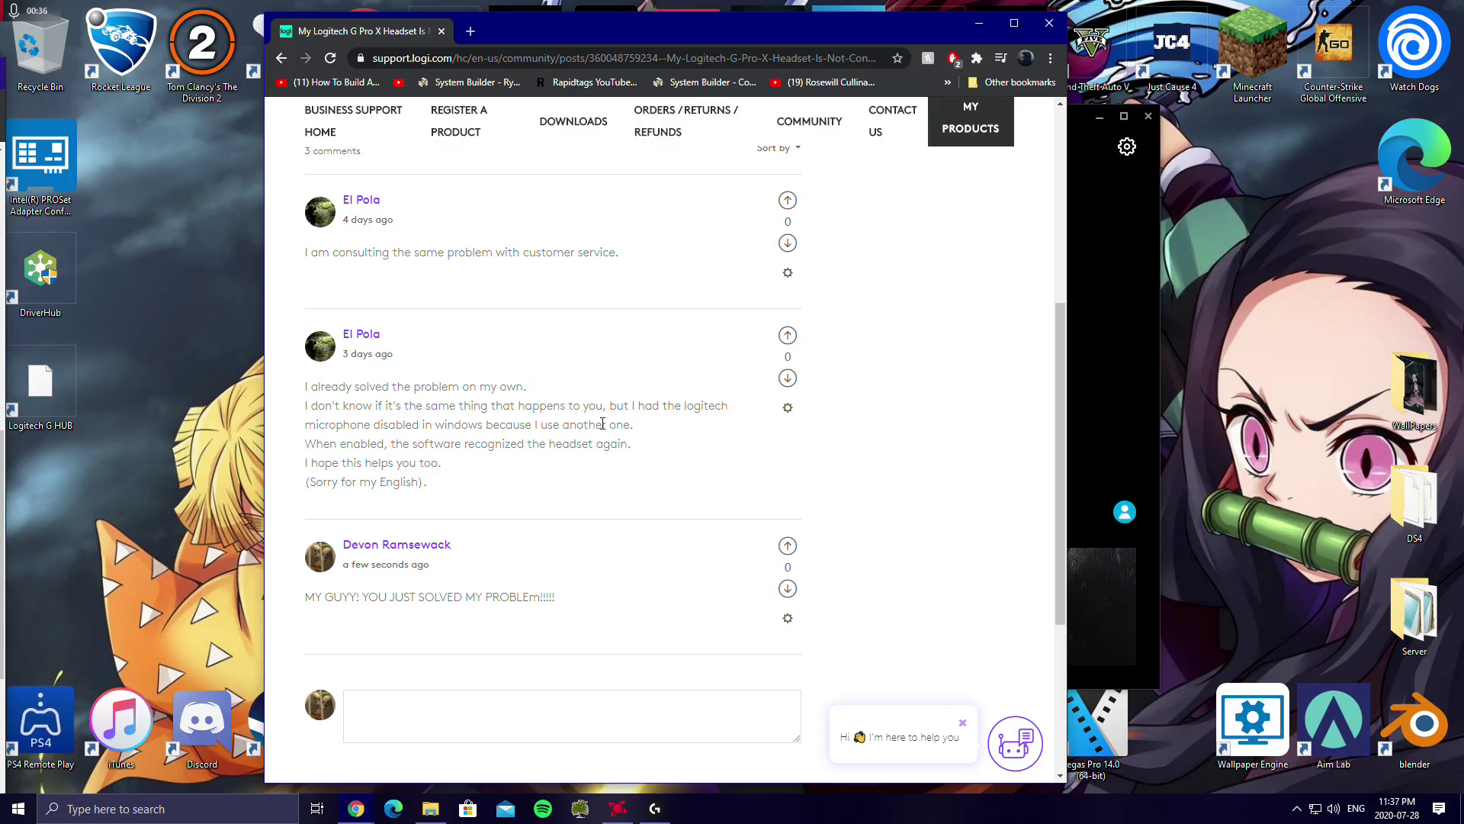
Step: Highlight El Pola's sentence about the disabled Logitech microphone, then clear the highlight
drag(325, 422, 589, 424)
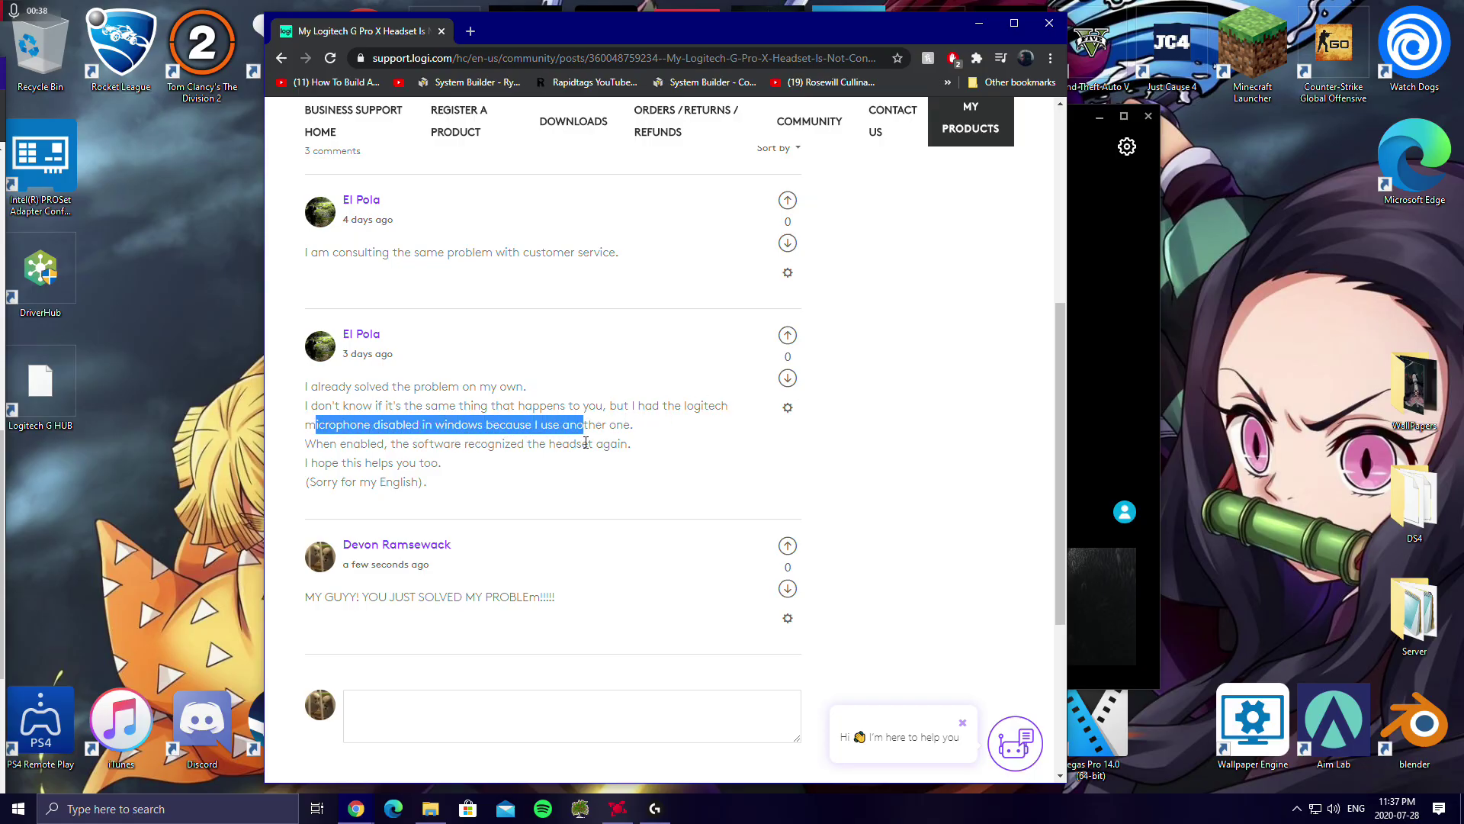
click(499, 418)
Step: Minimize Chrome, search 'control' to reach Control Panel > Hardware and Sound > Sound
click(978, 24)
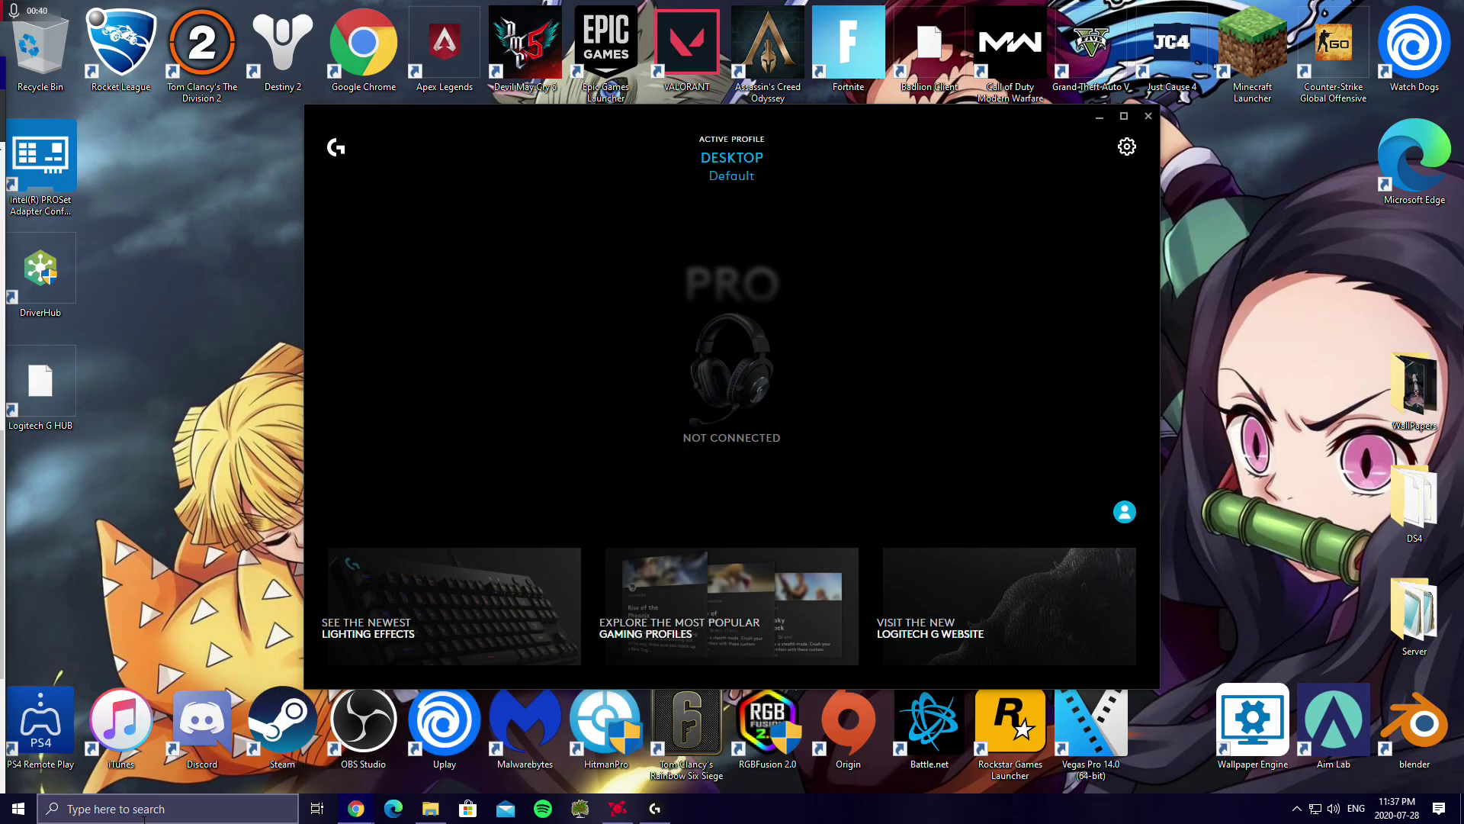
click(105, 805)
text(co)
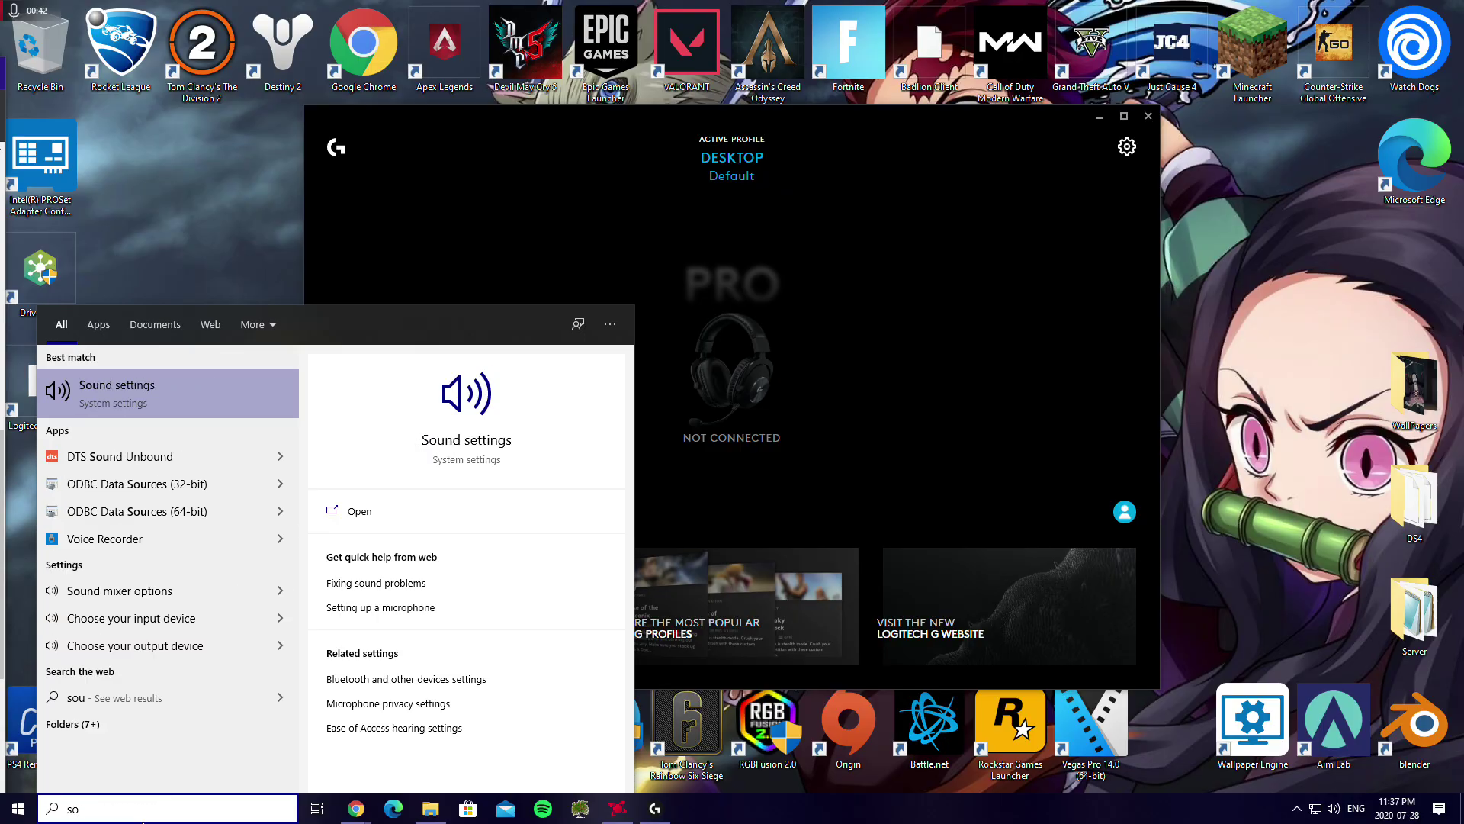
text(ntro)
key(Return)
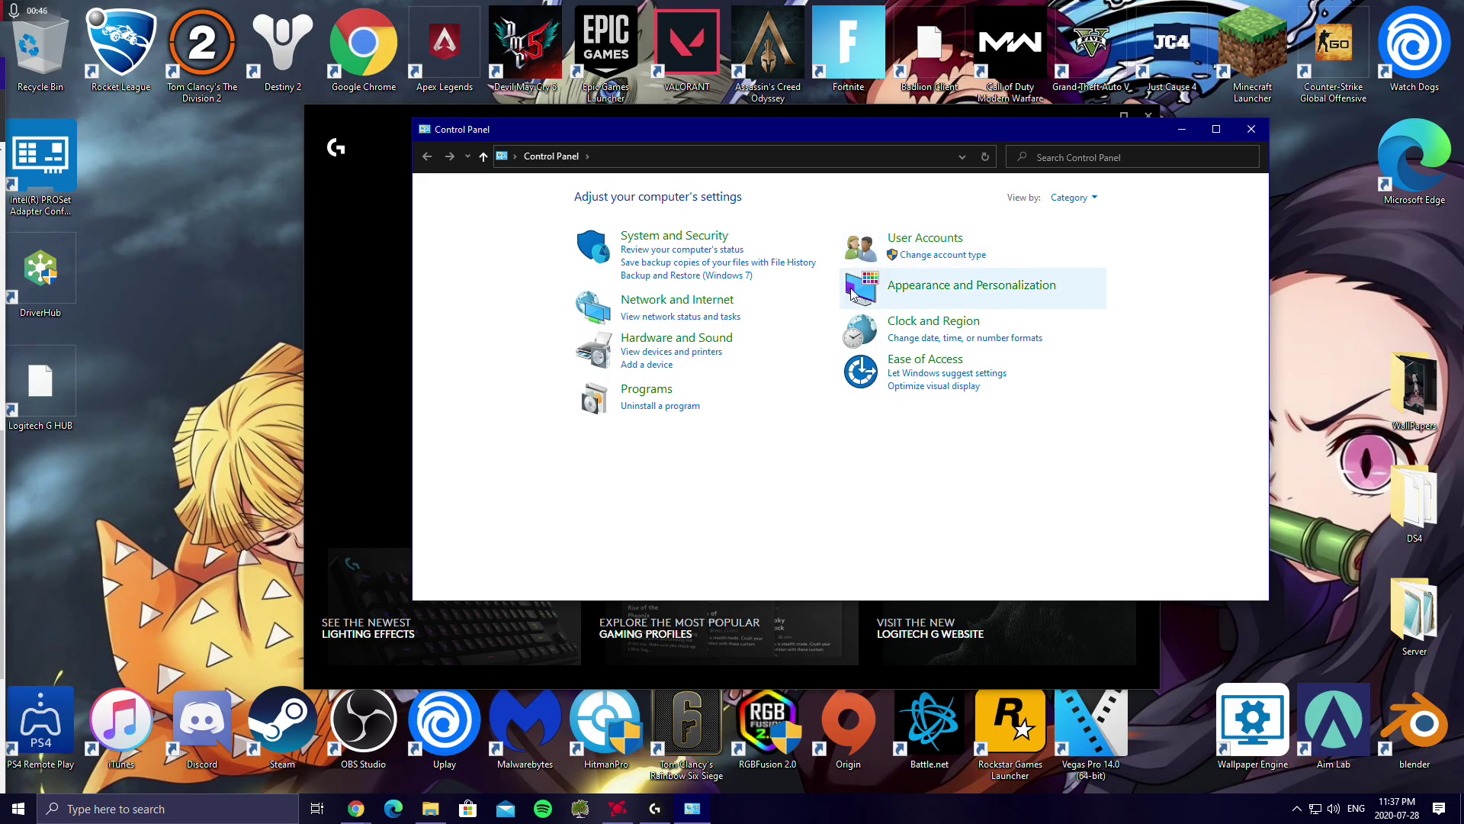
click(692, 338)
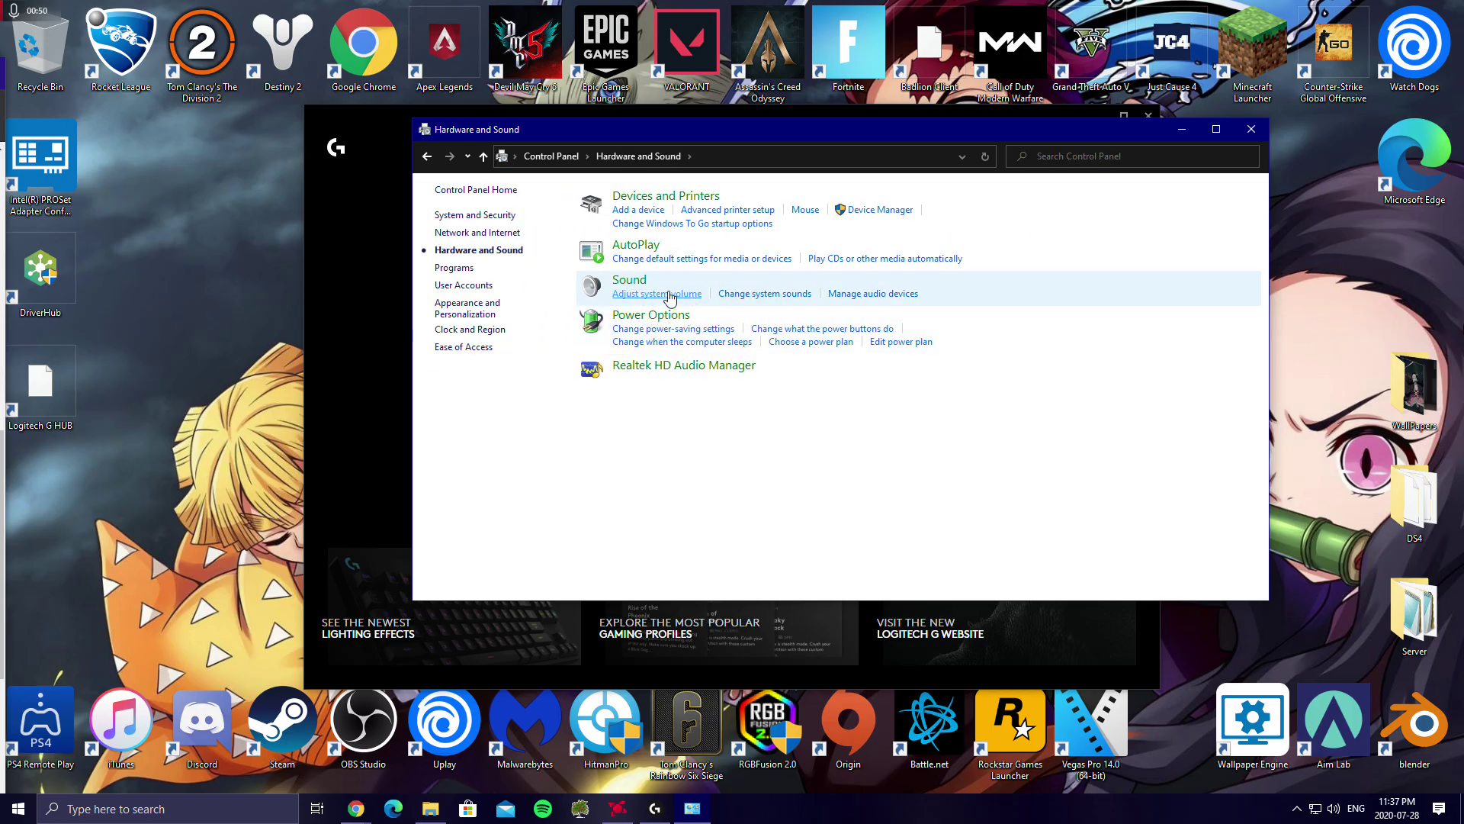
click(632, 282)
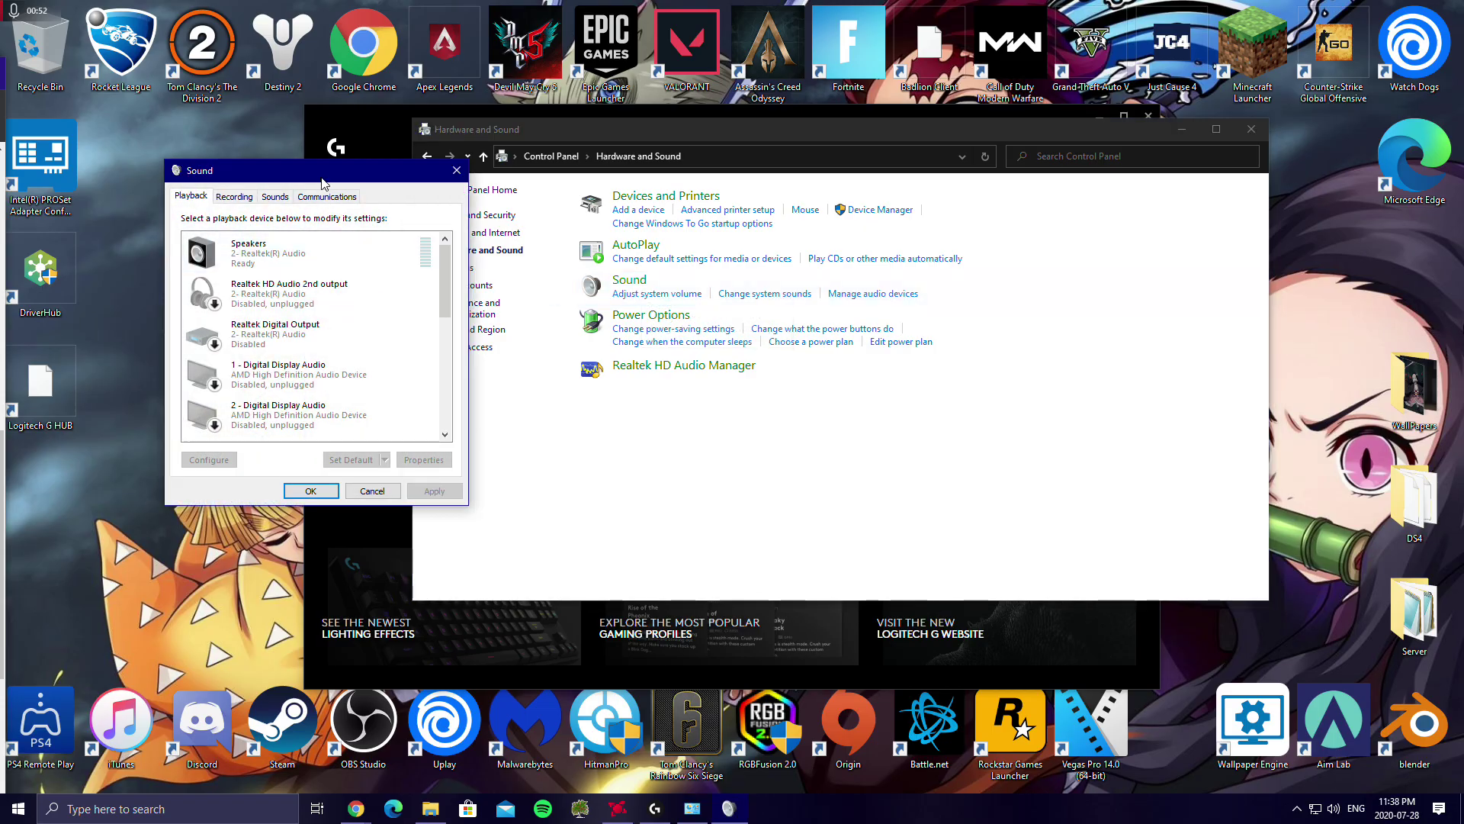
Step: On the Recording list, enable the disabled Microphone (PRO) so it becomes the default device
click(235, 197)
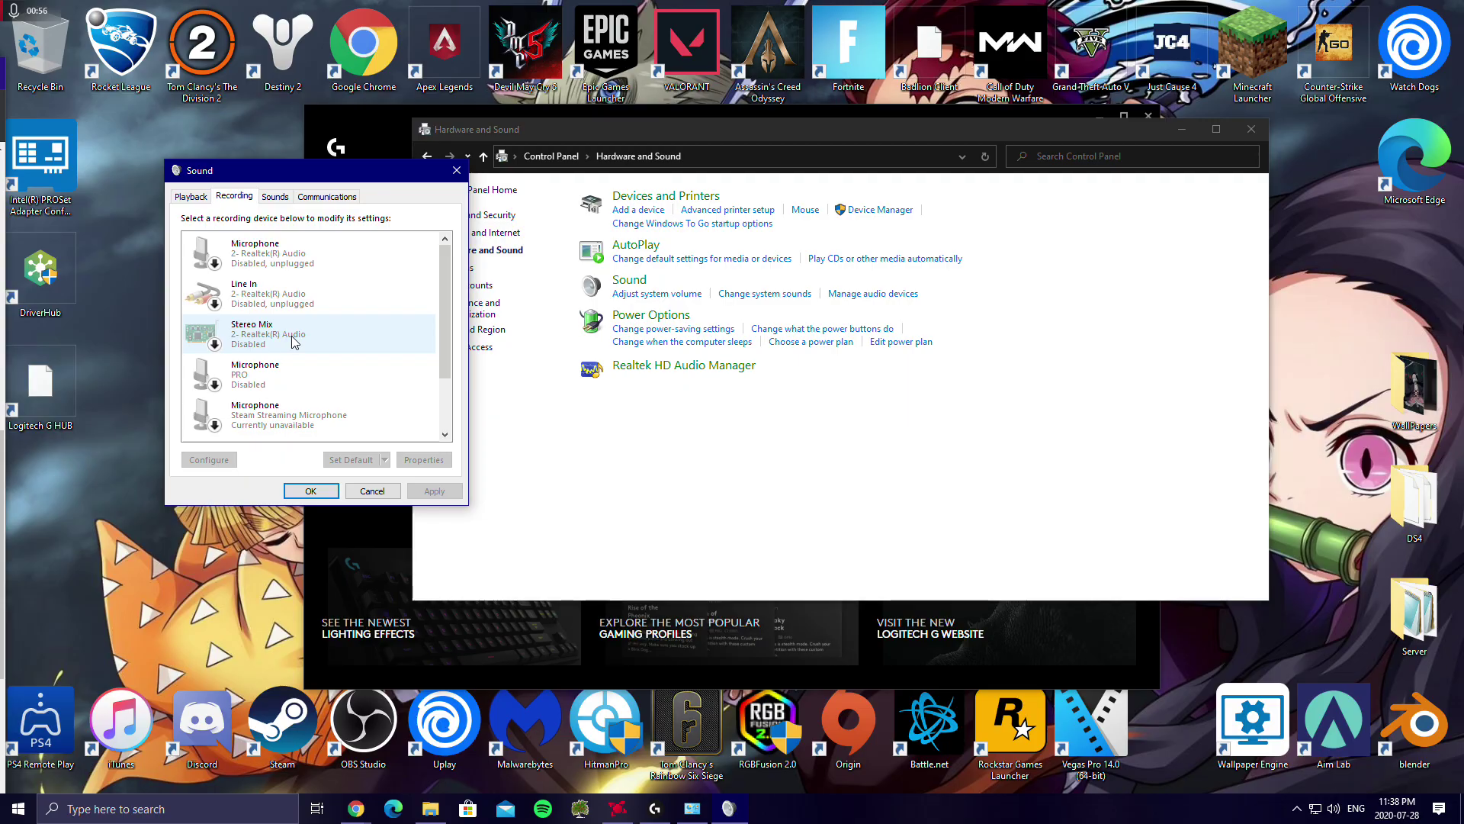
scroll(296, 346, down, 2)
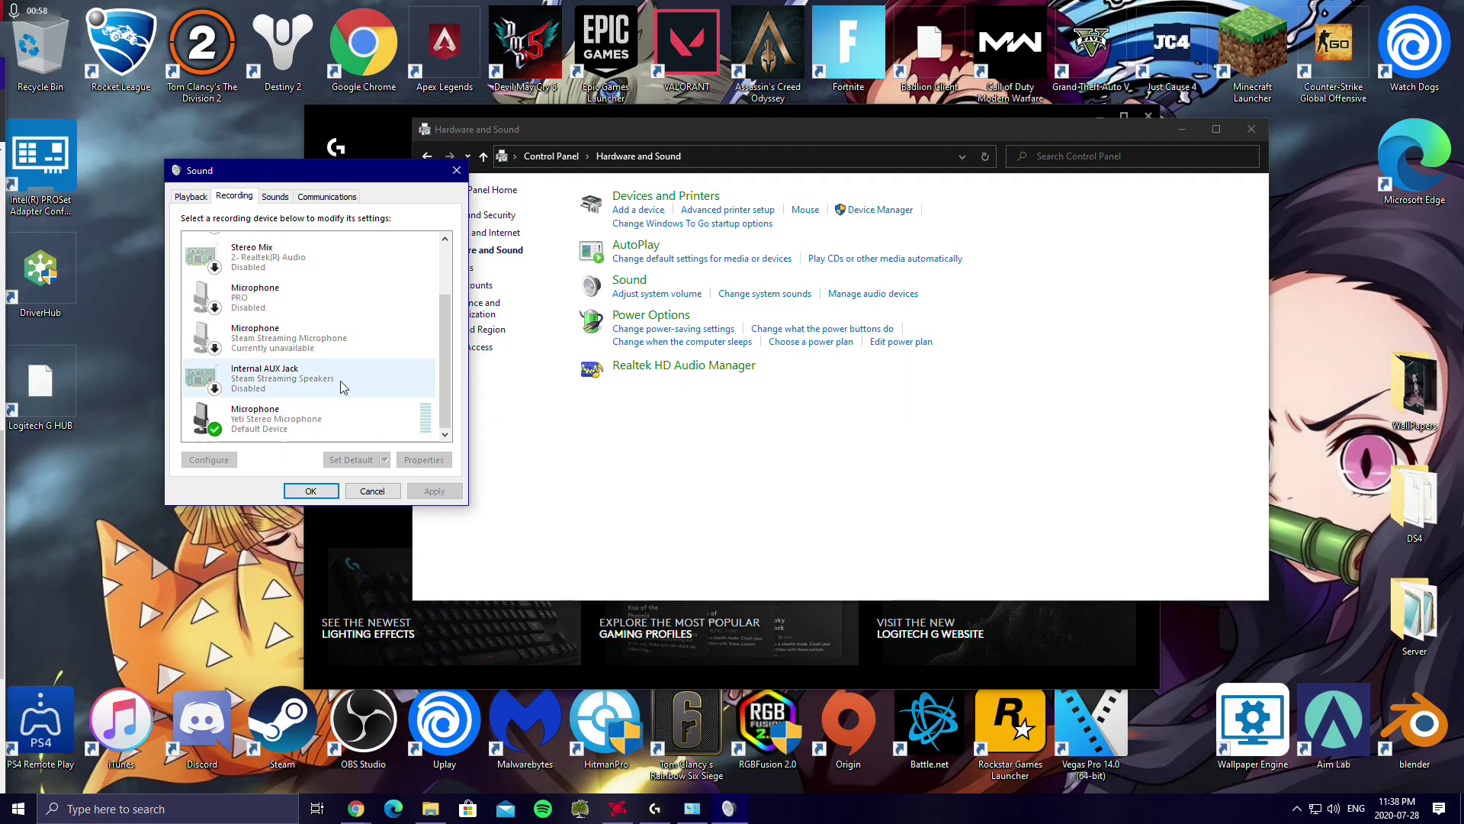
click(1250, 131)
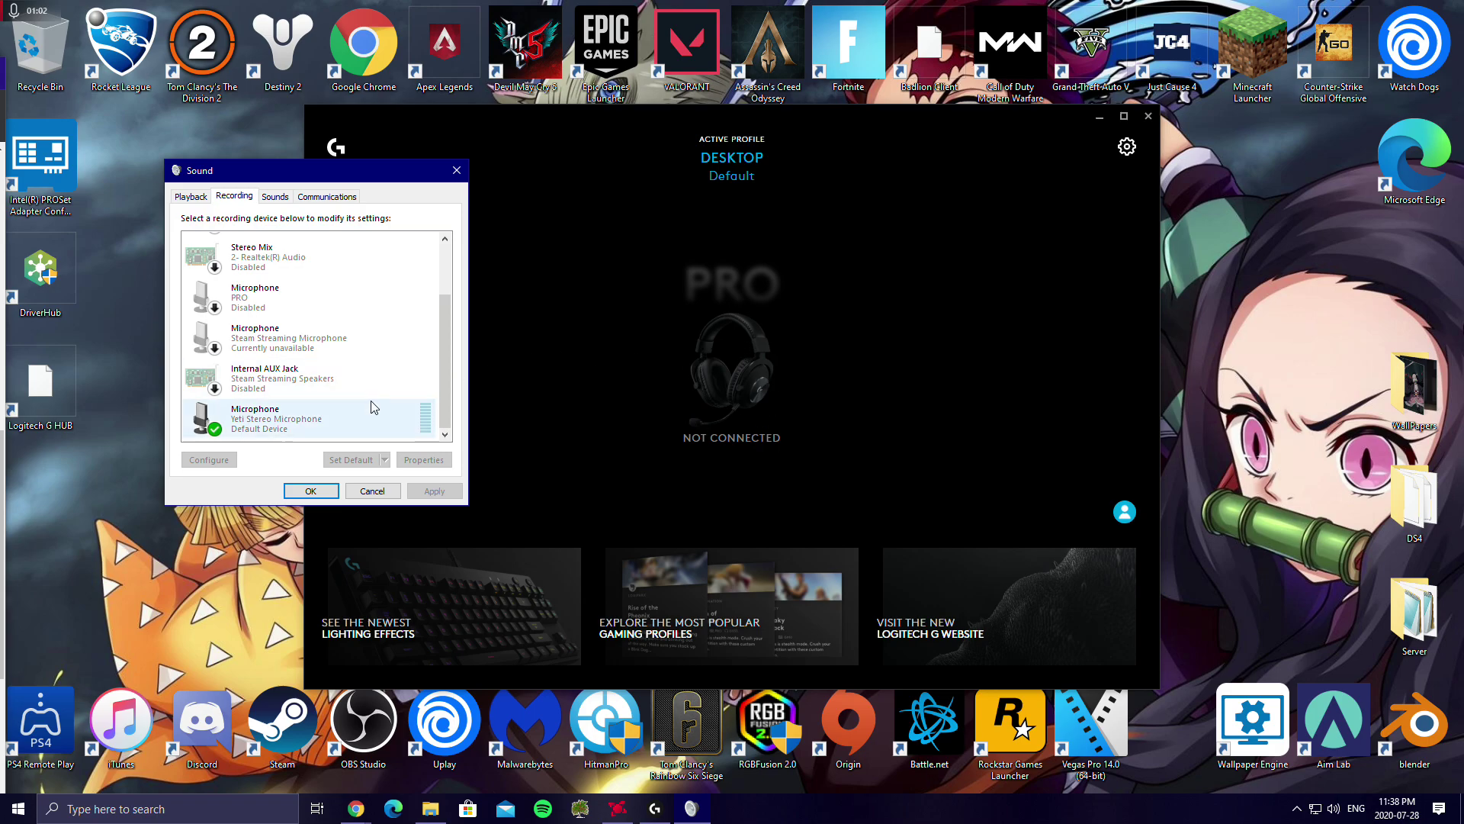
scroll(369, 407, up, 1)
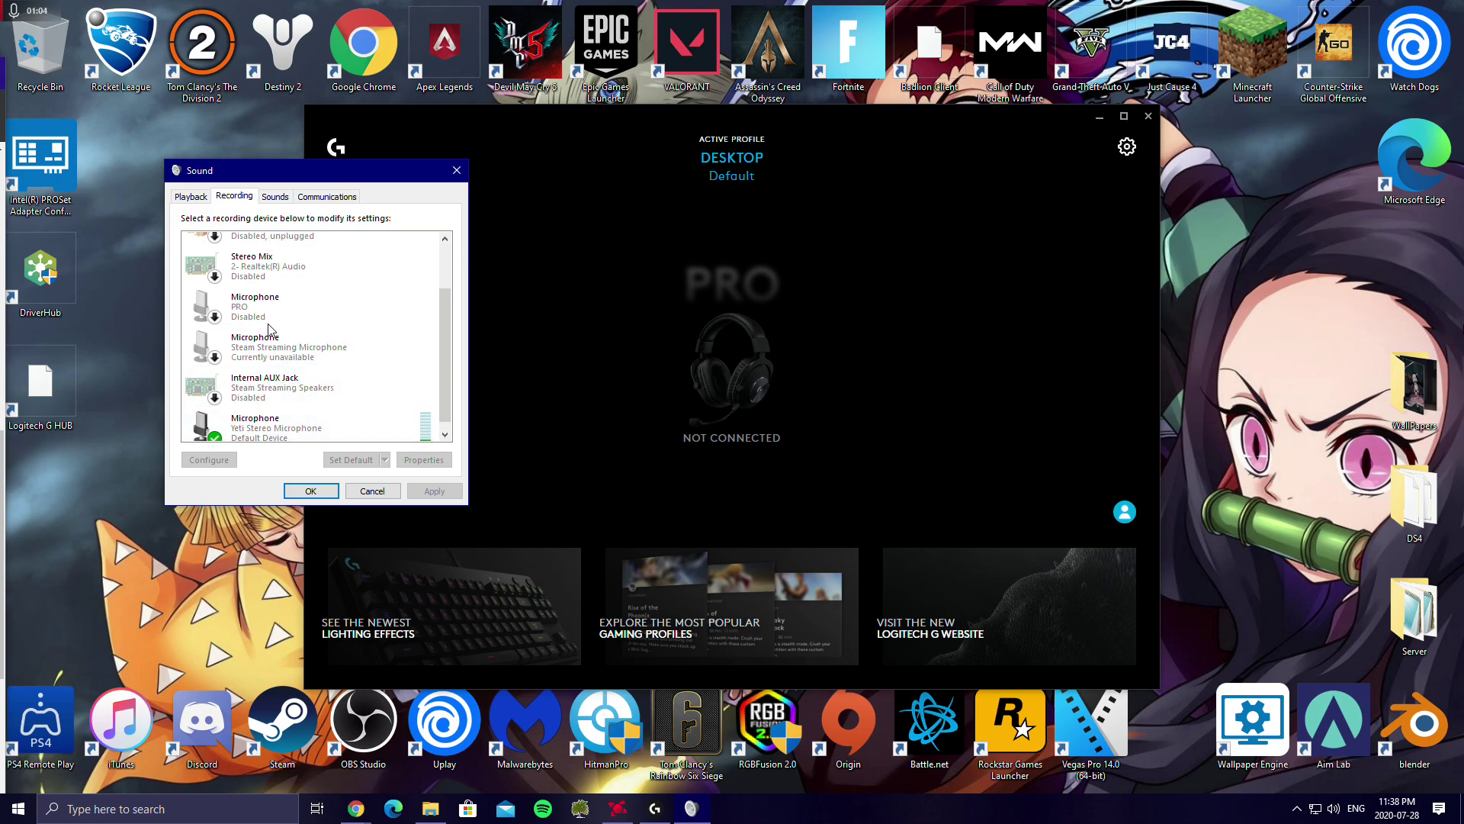
click(271, 323)
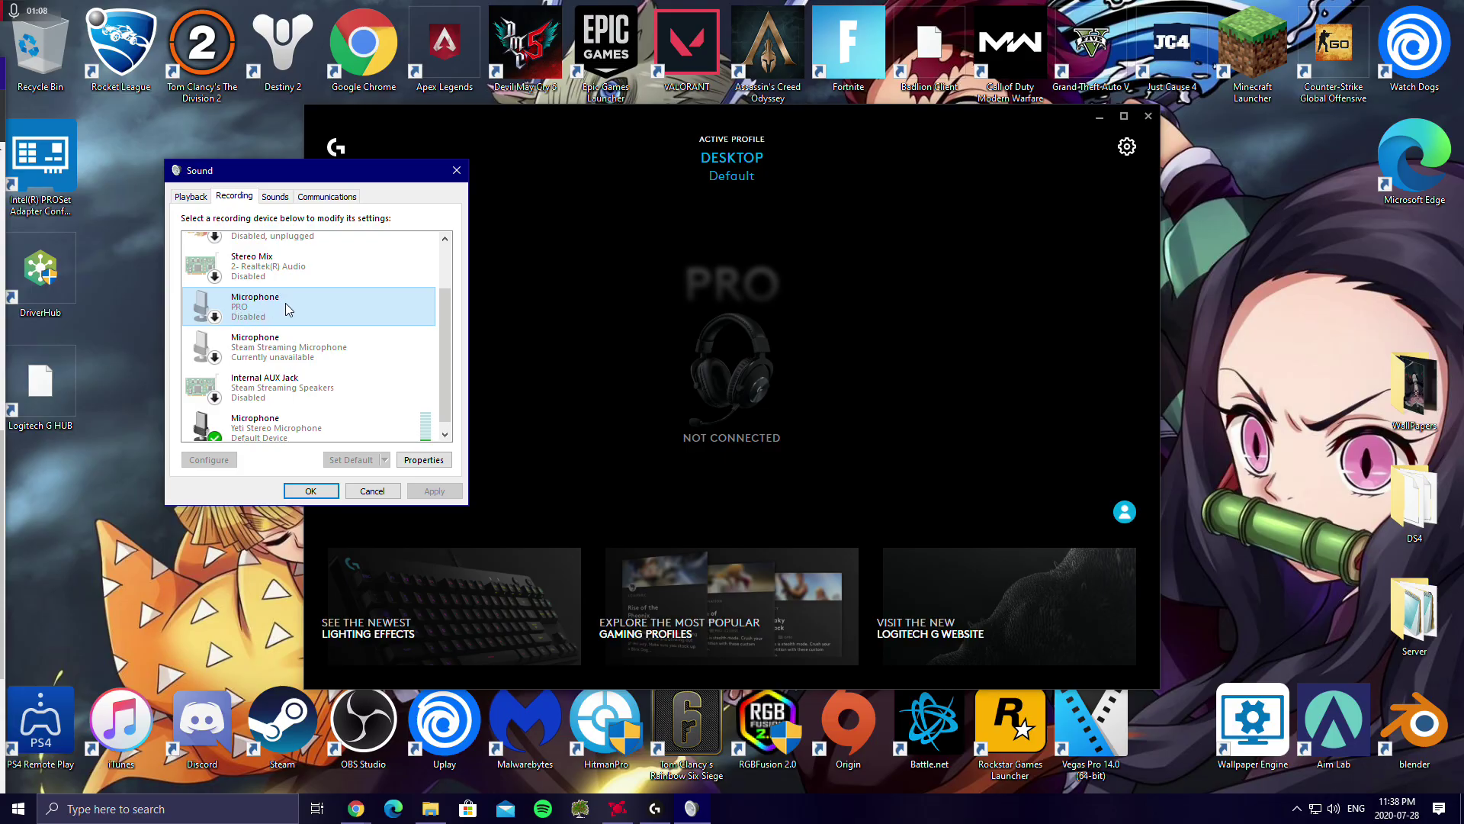
right_click(308, 309)
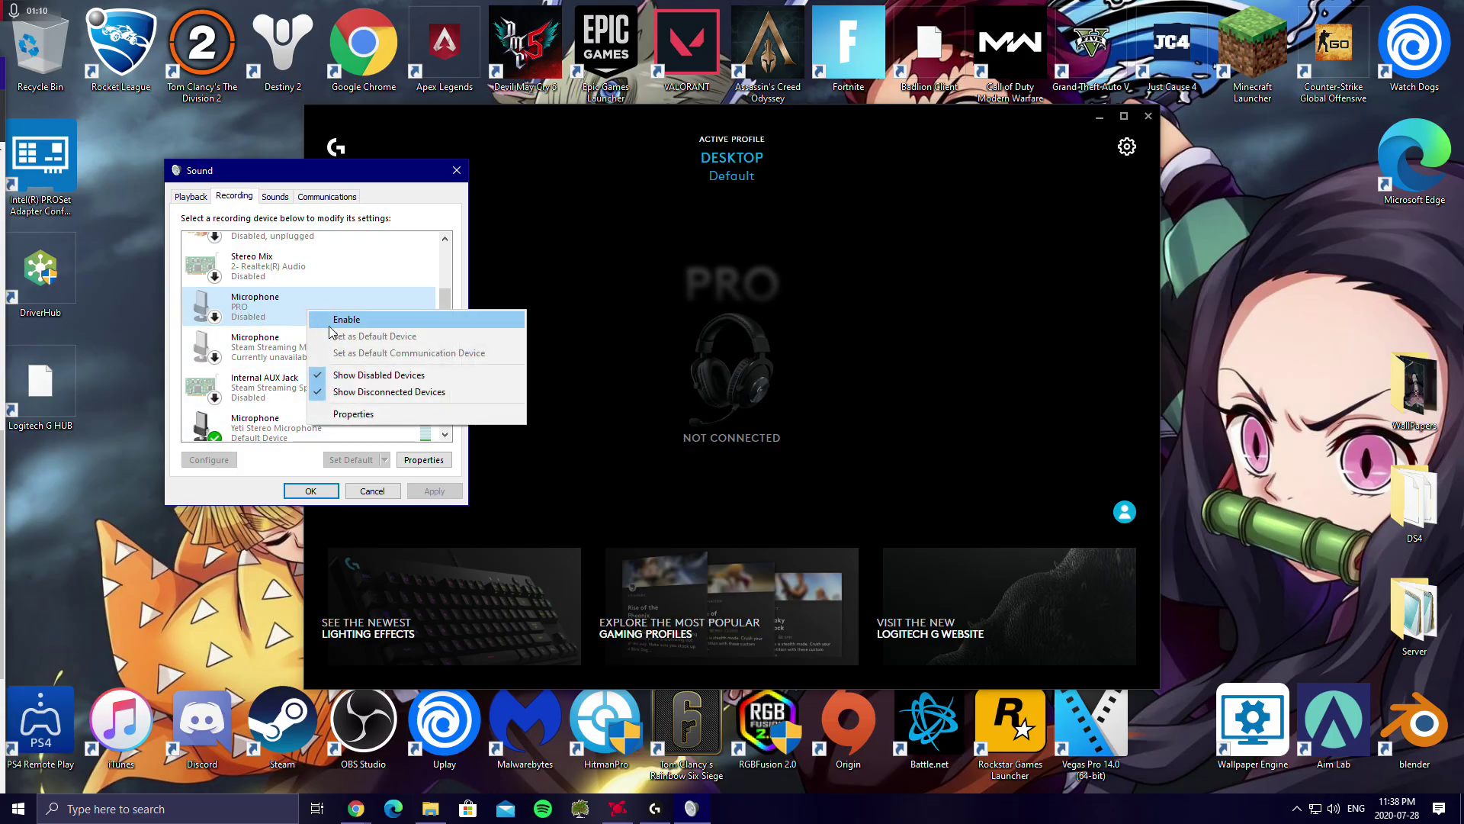
click(332, 322)
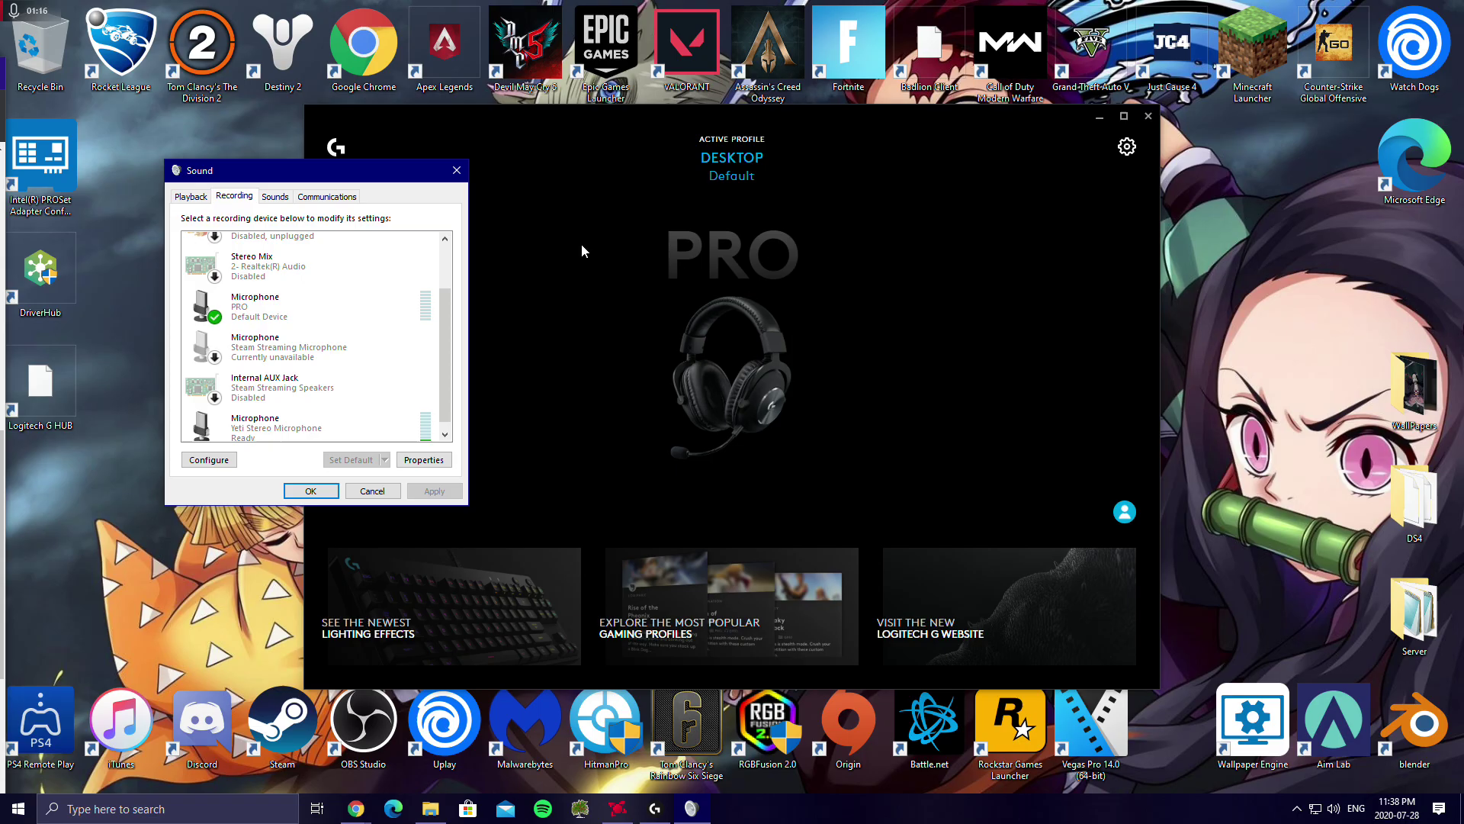
Step: Close the Sound dialog and view the detected PRO headset's Acoustics then Equalizer page in G HUB
click(310, 491)
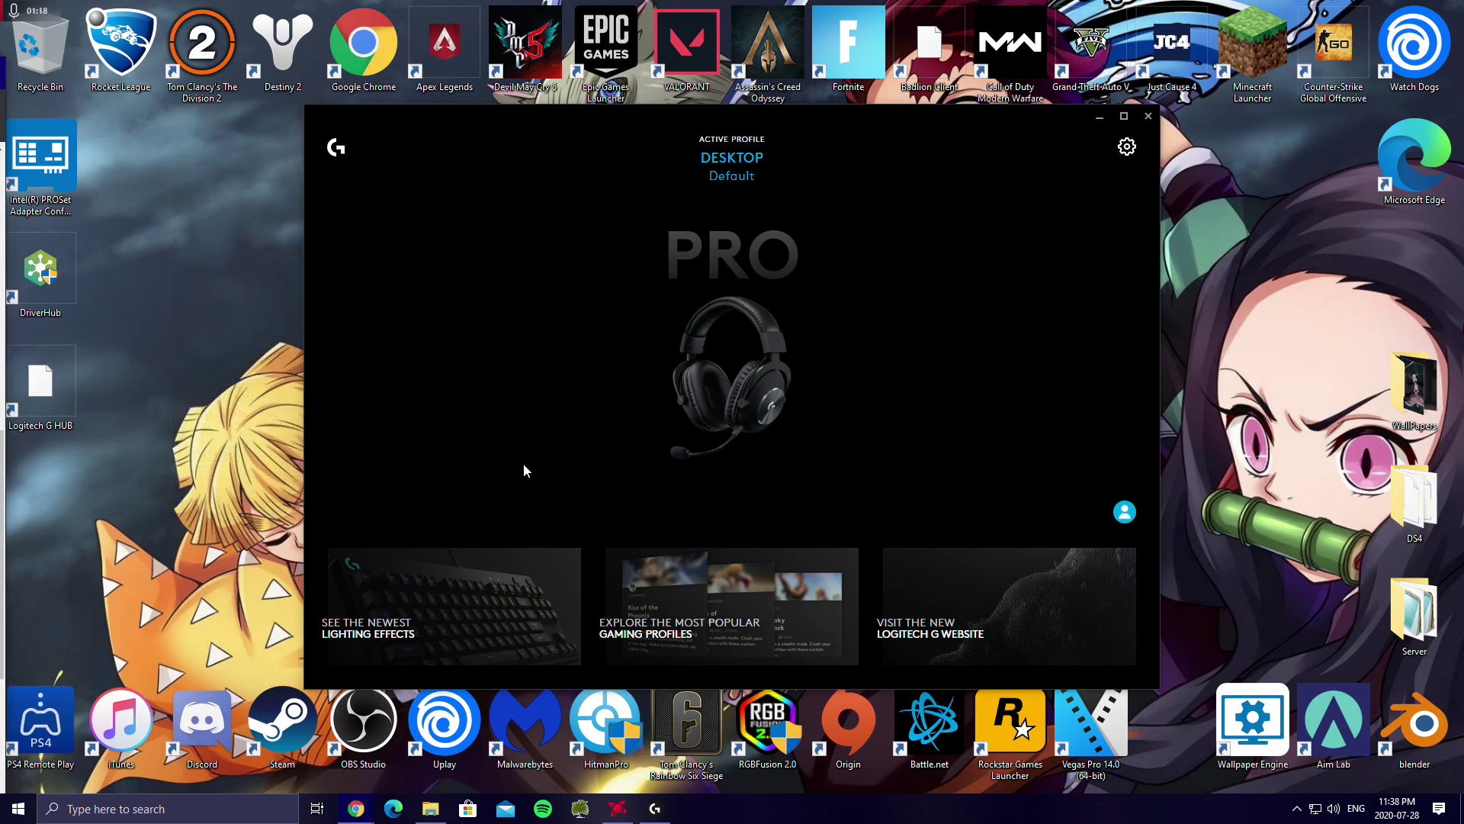
click(723, 369)
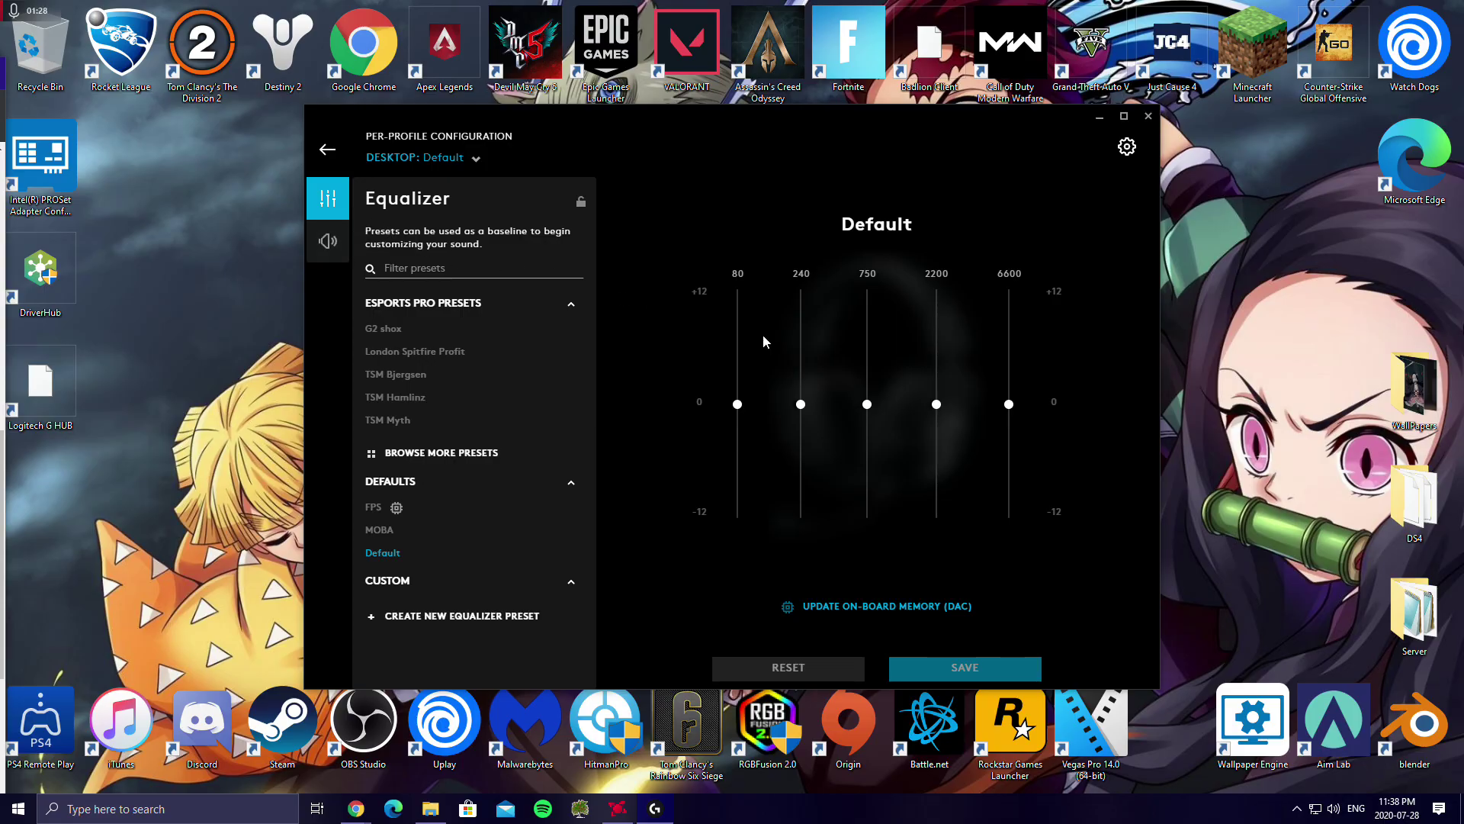
click(329, 241)
click(329, 199)
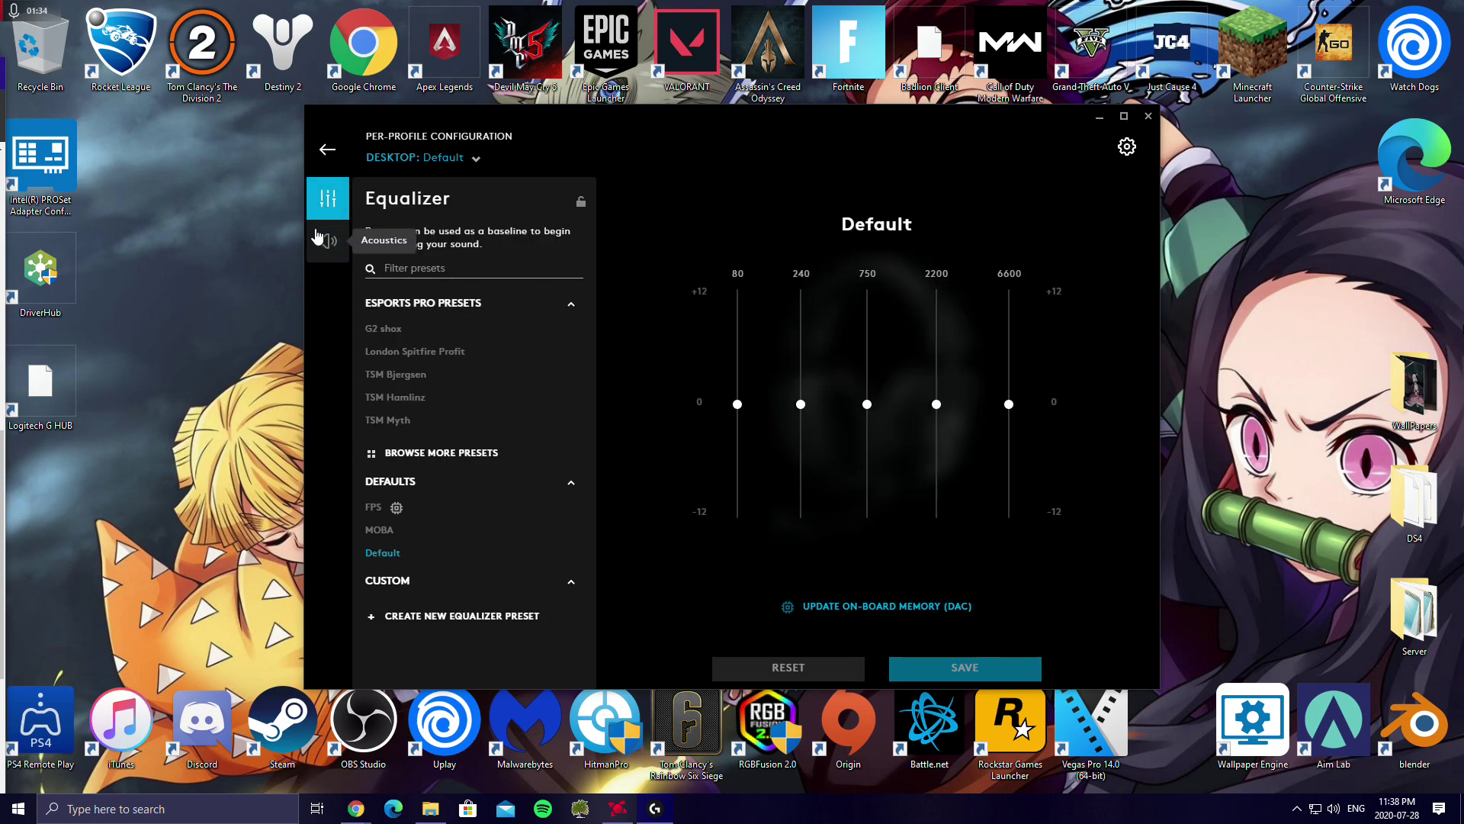